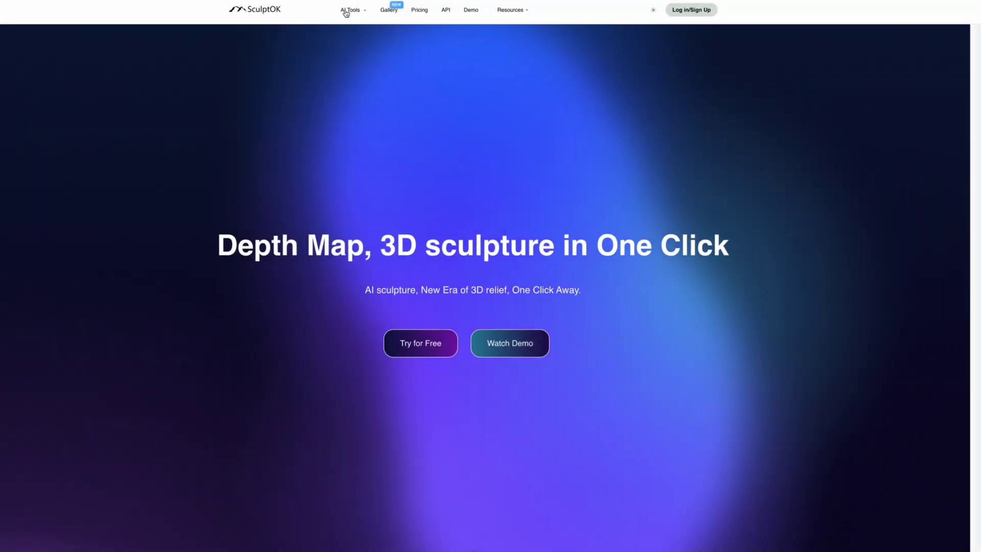
- Open the AI Depth-Map generator from SculptOK's list of AI tools
click(347, 11)
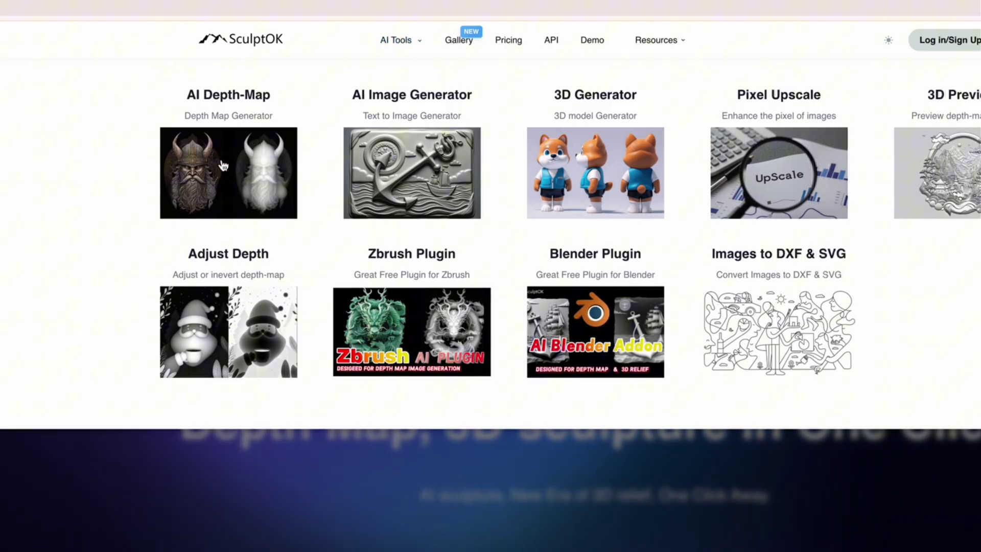
click(220, 164)
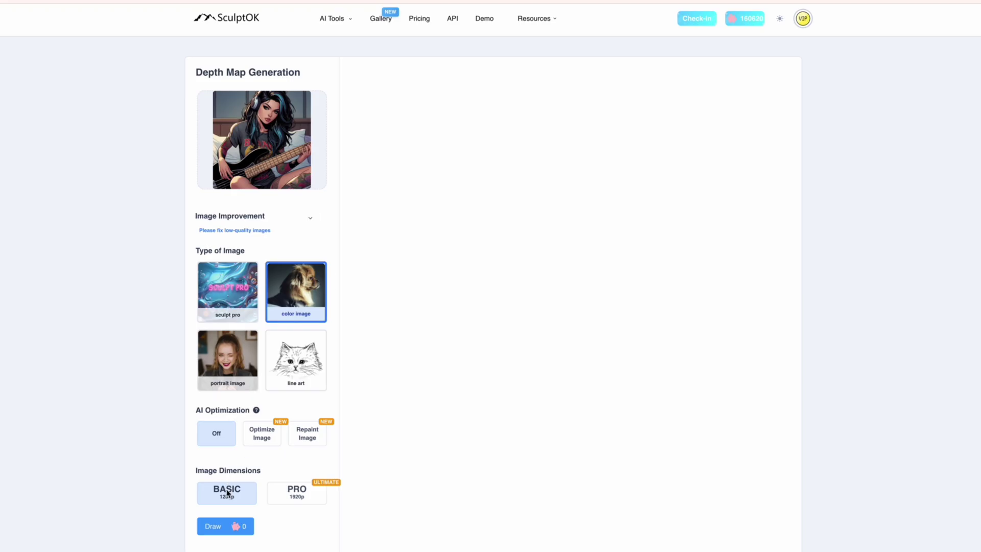
- Try the Optimize Image and Repaint Image options, then generate depth maps with AI Optimization off
click(257, 437)
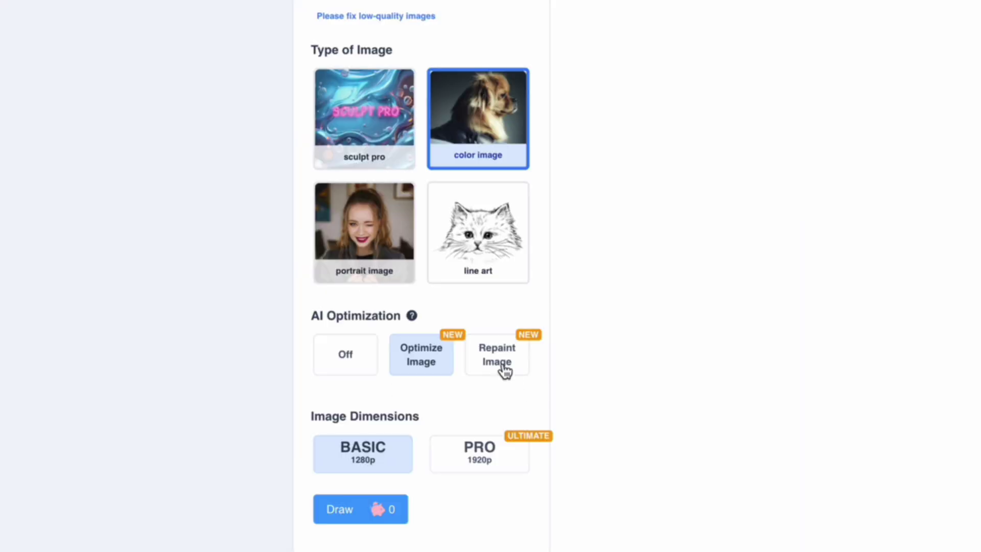
click(322, 441)
click(524, 366)
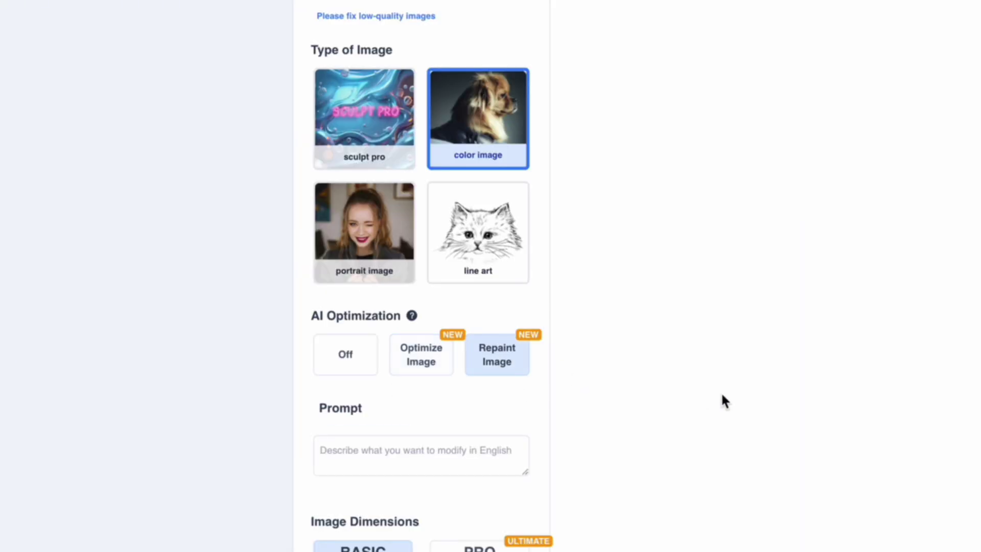
click(364, 459)
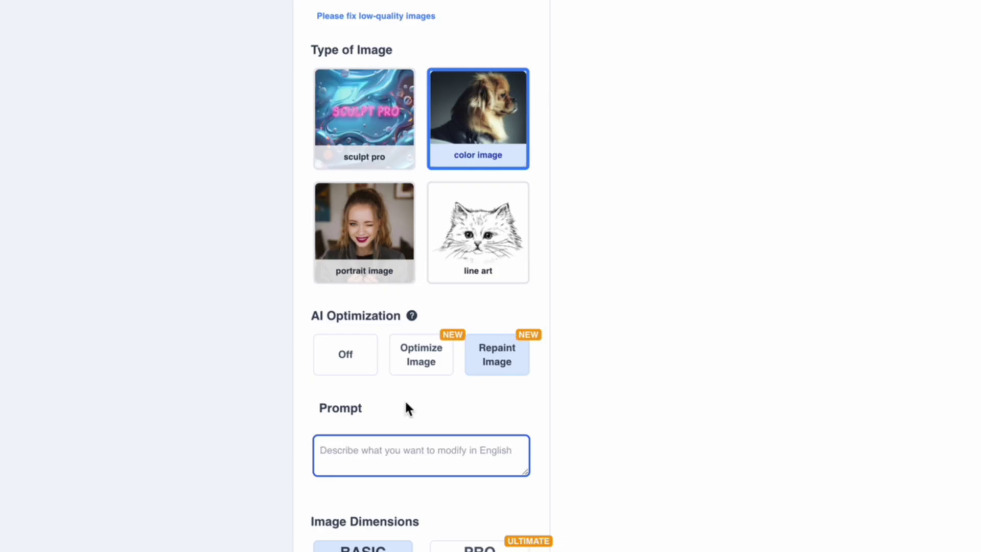
click(342, 363)
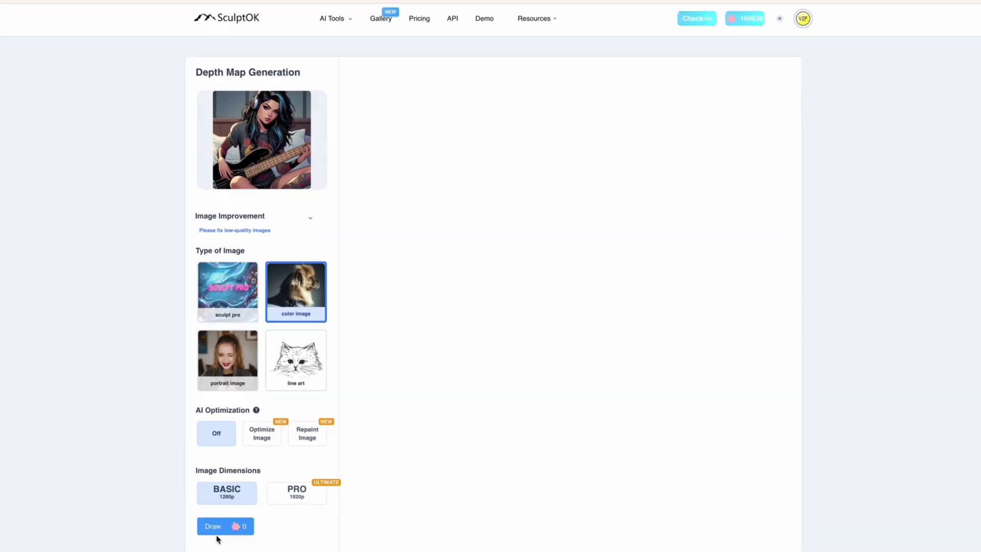
click(347, 511)
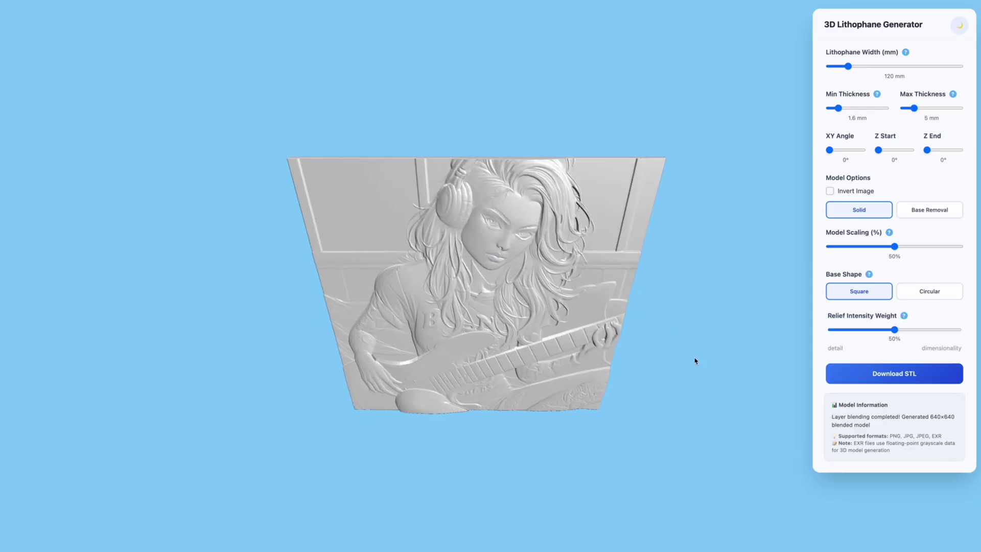
- Tilt the relief, set relief intensity weight 0% and model scaling 100%, then orbit it
drag(694, 361, 695, 296)
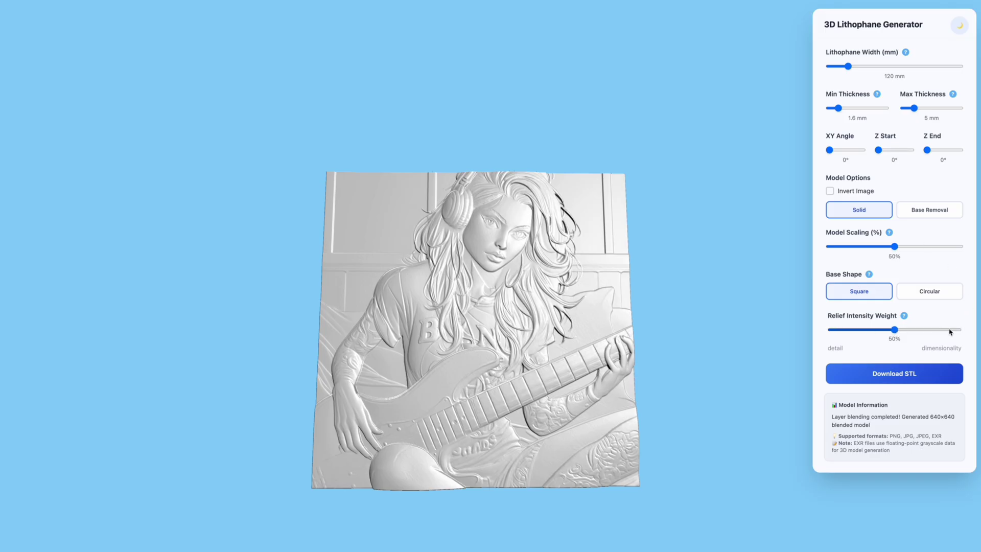
drag(895, 330, 787, 333)
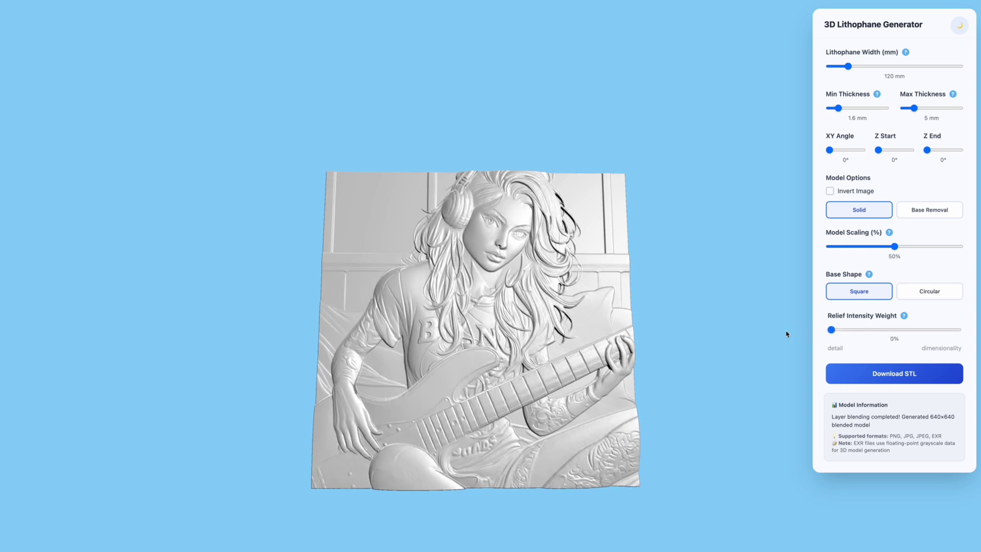
click(900, 247)
click(958, 248)
scroll(647, 306, up, 3)
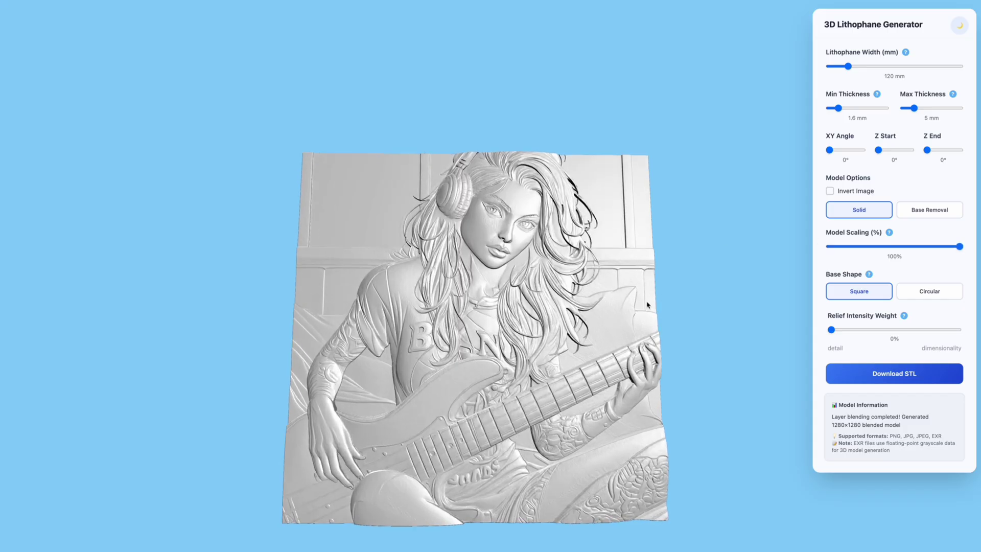
drag(681, 313, 653, 312)
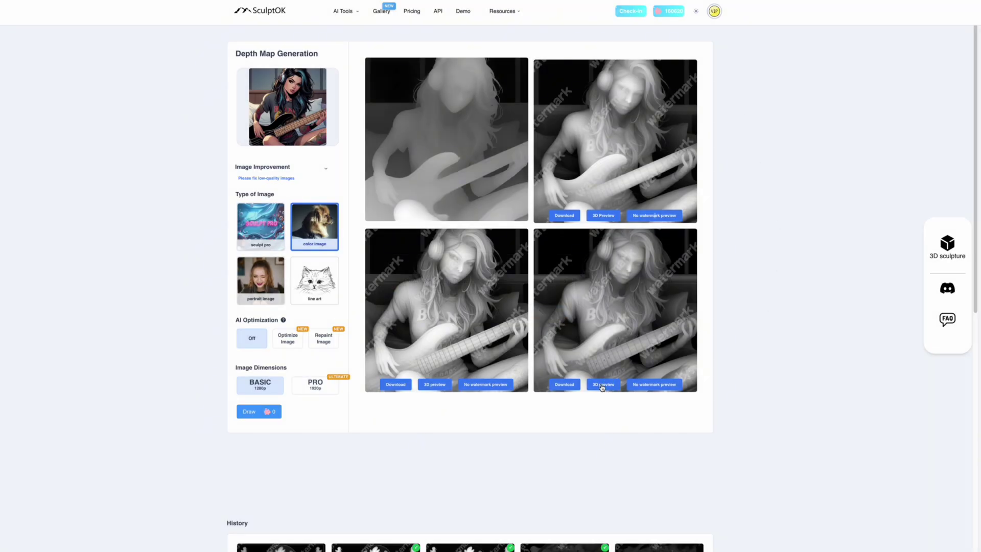
- Preview the bottom-right map in 3D at 0% relief weight and 100% scaling, viewed edge-on
click(645, 385)
click(564, 316)
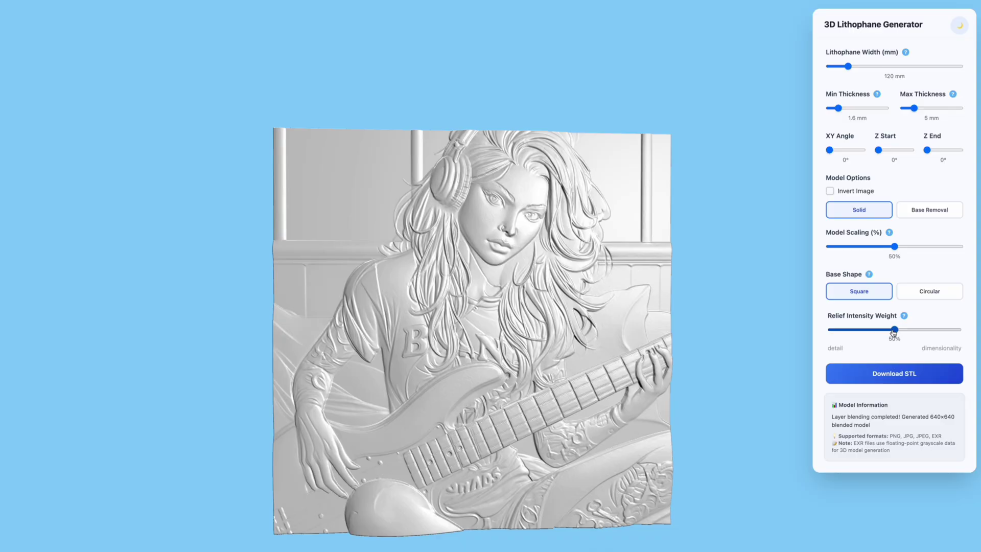
click(815, 329)
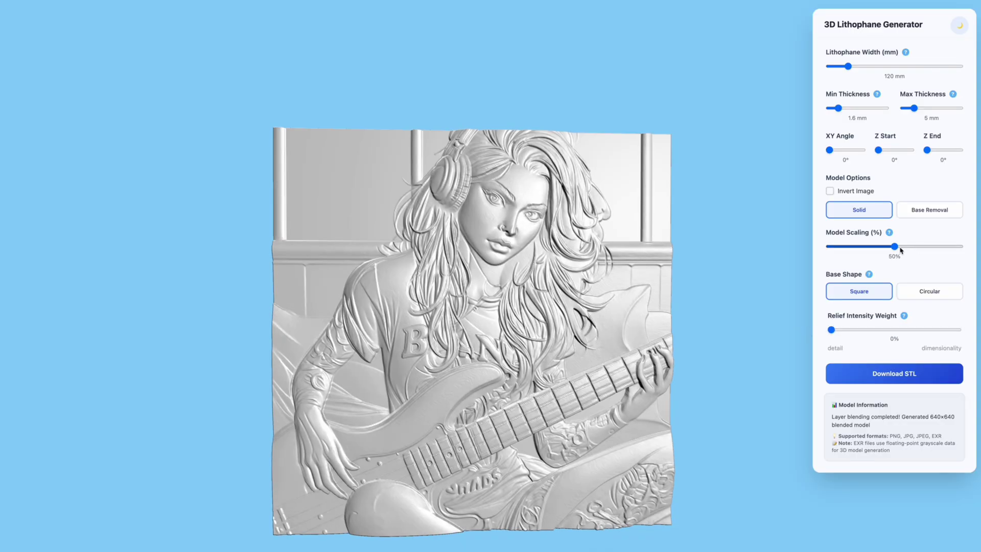
click(959, 247)
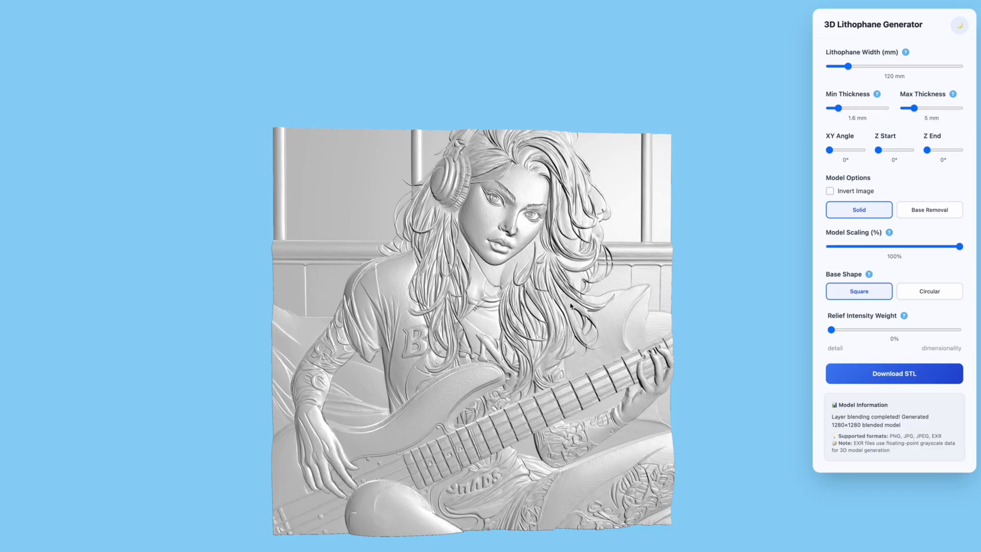
drag(571, 306, 663, 368)
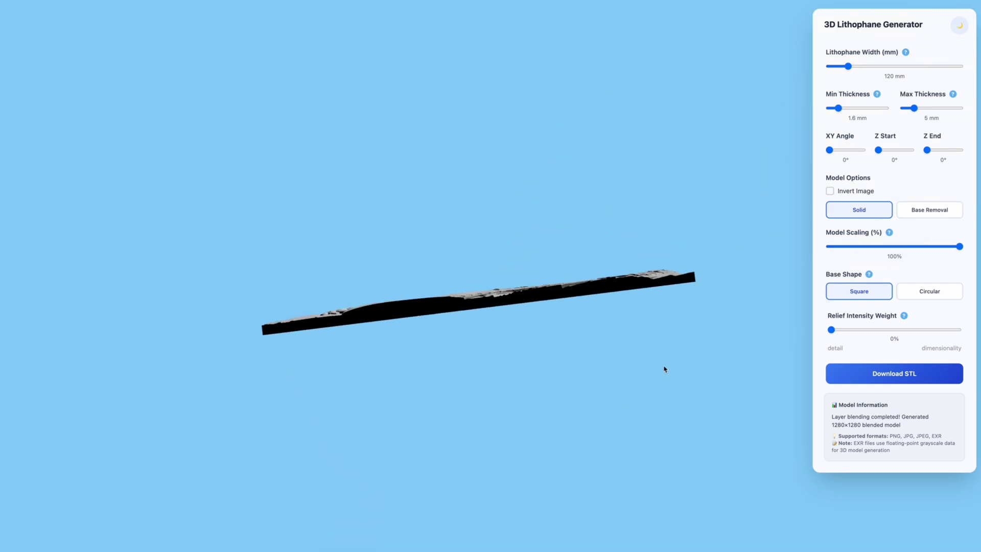
- Raise the maximum thickness stepwise to about 17.1 mm and orbit to check the side profile
click(914, 108)
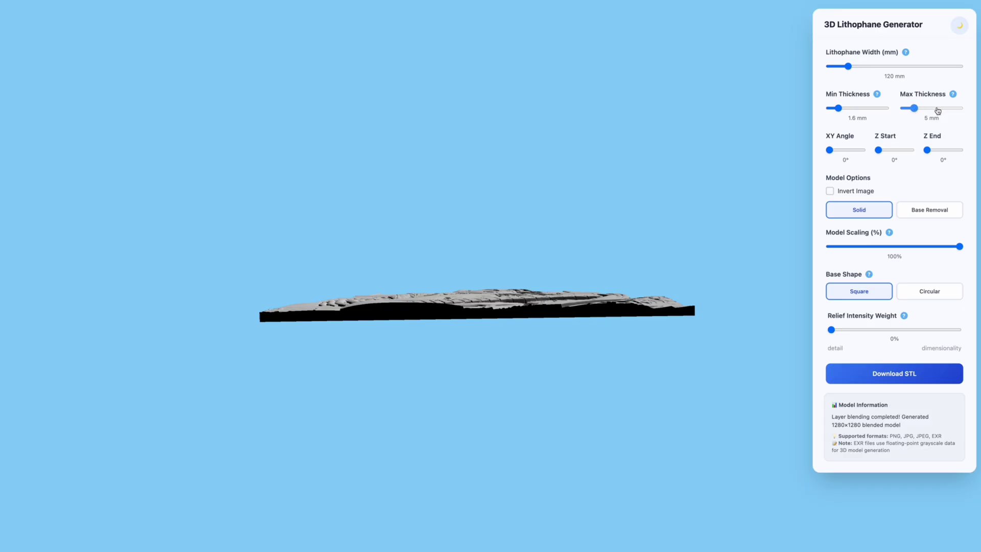
key(Right)
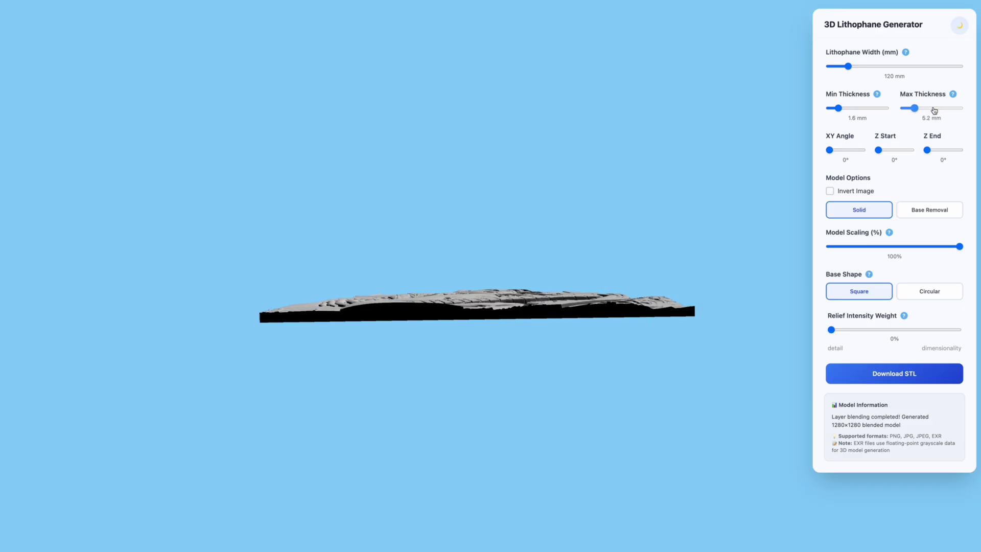
click(934, 109)
click(943, 109)
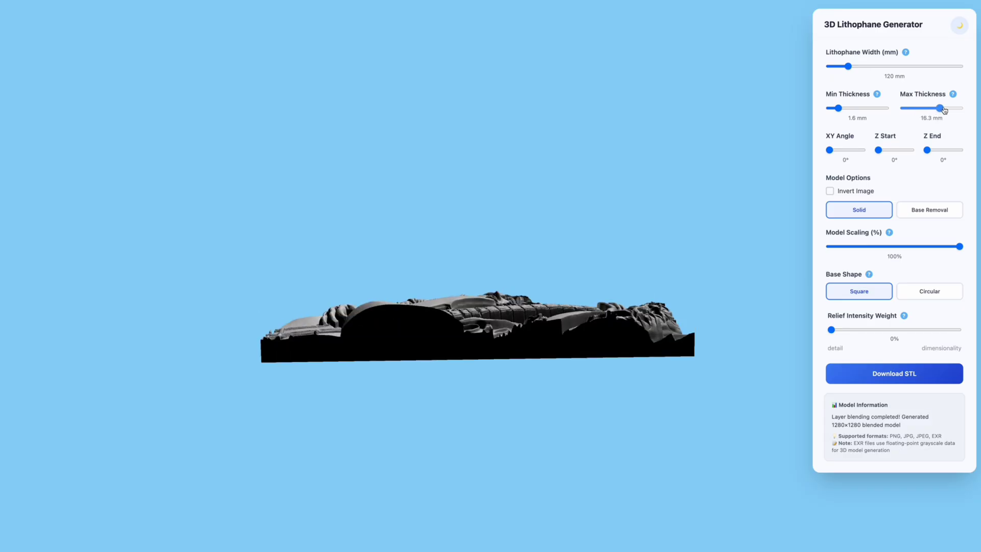
click(942, 110)
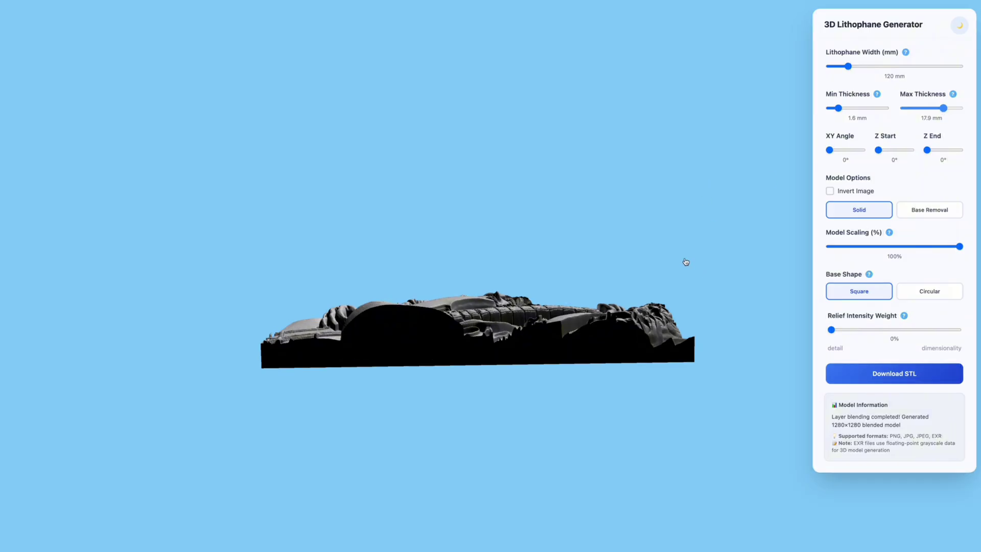
drag(581, 237, 573, 275)
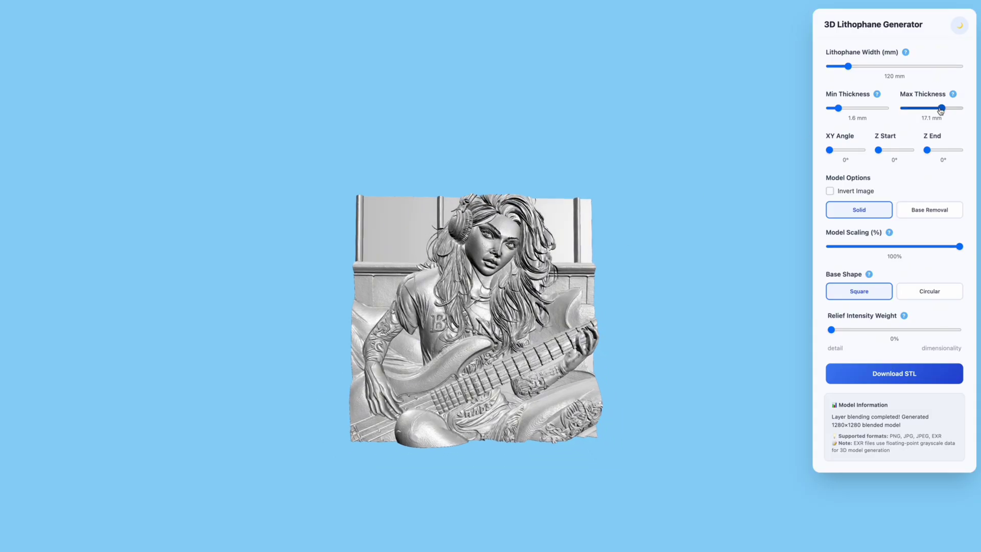
scroll(915, 113, down, 1)
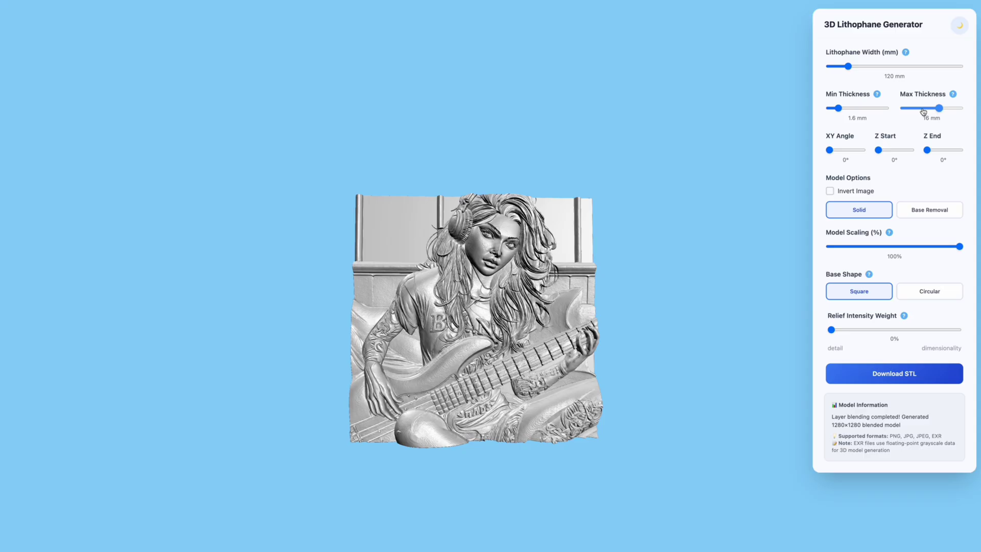
scroll(924, 112, down, 10)
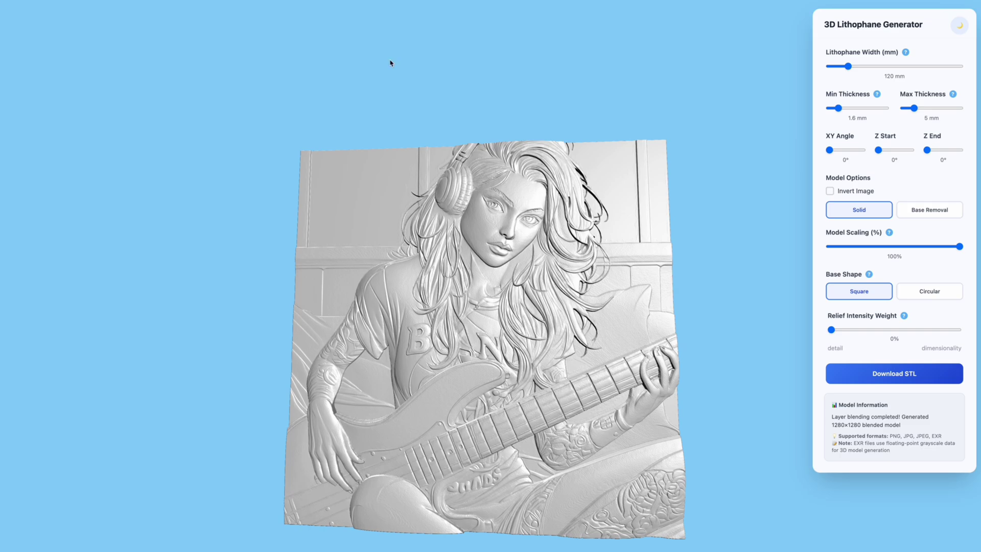
- Download the top-right depth map as a 1,287 KB PNG and open it enlarged
drag(390, 63, 506, 325)
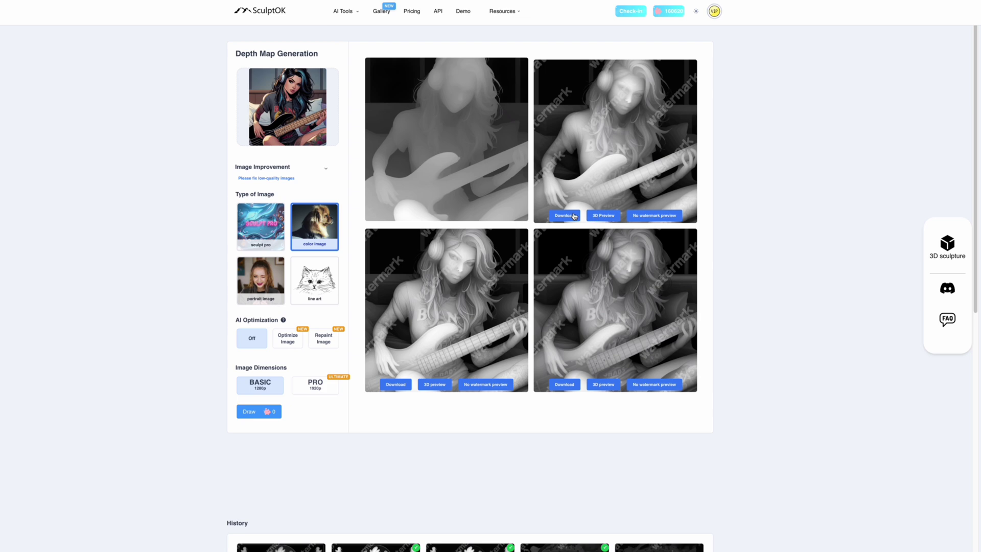
click(572, 215)
click(551, 312)
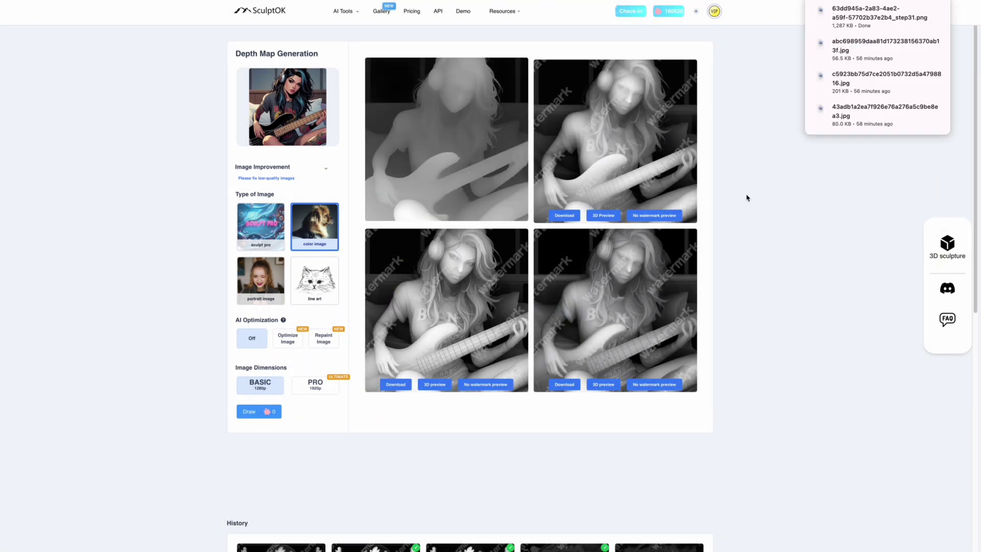
click(609, 134)
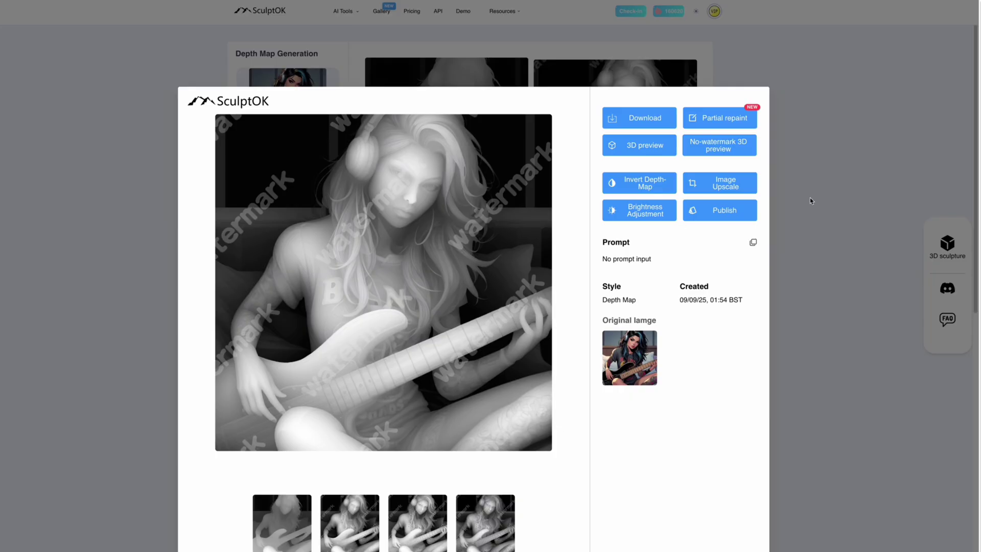
click(441, 237)
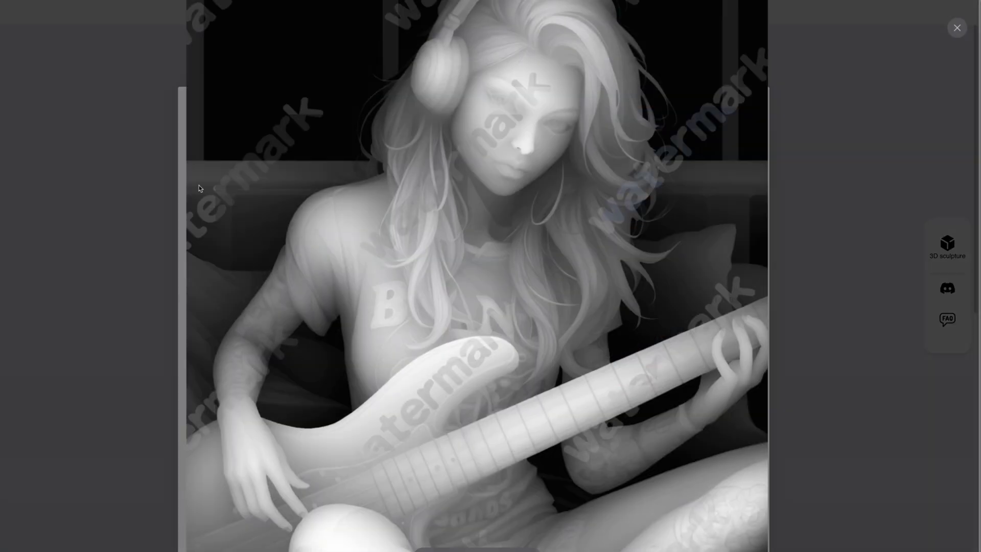